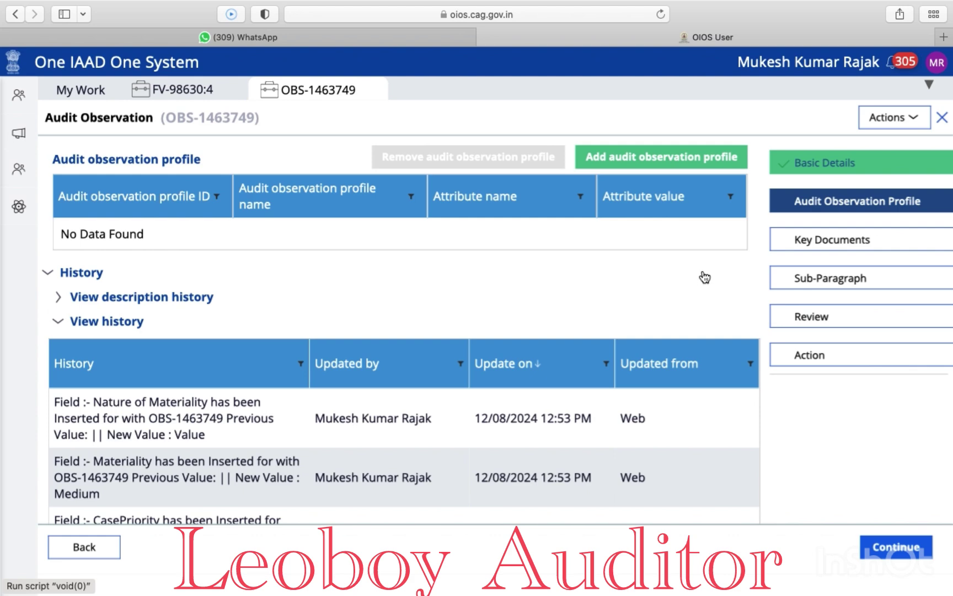
Step: Review the History table and submit the Audit Observation Profile step without adding a profile
{"action": "scroll", "coordinate": [704, 285], "scroll_direction": "down", "scroll_amount": 3}
{"action": "scroll", "coordinate": [703, 286], "scroll_direction": "down", "scroll_amount": 3}
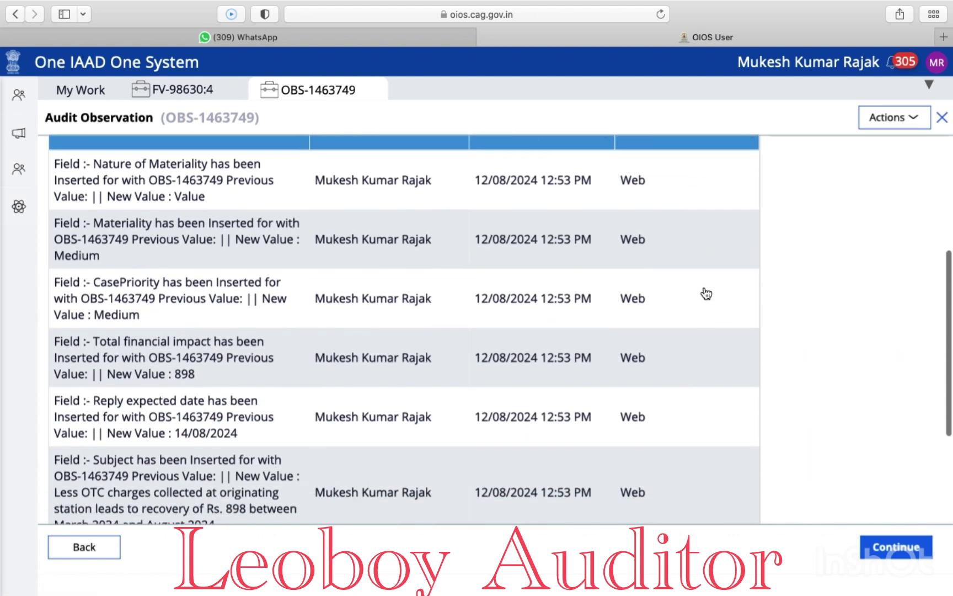
{"action": "scroll", "coordinate": [704, 290], "scroll_direction": "up", "scroll_amount": 5}
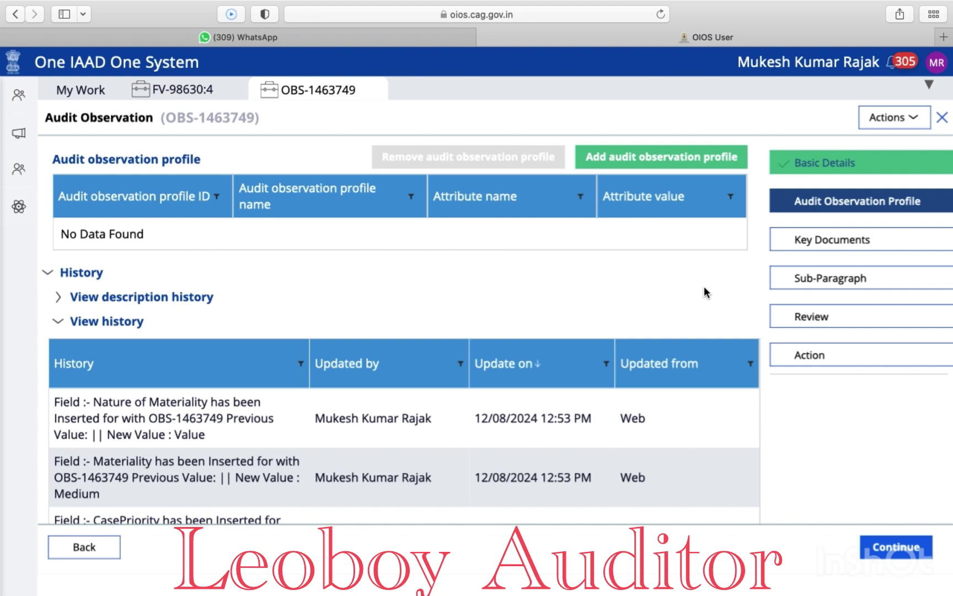
{"action": "left_click", "coordinate": [893, 549]}
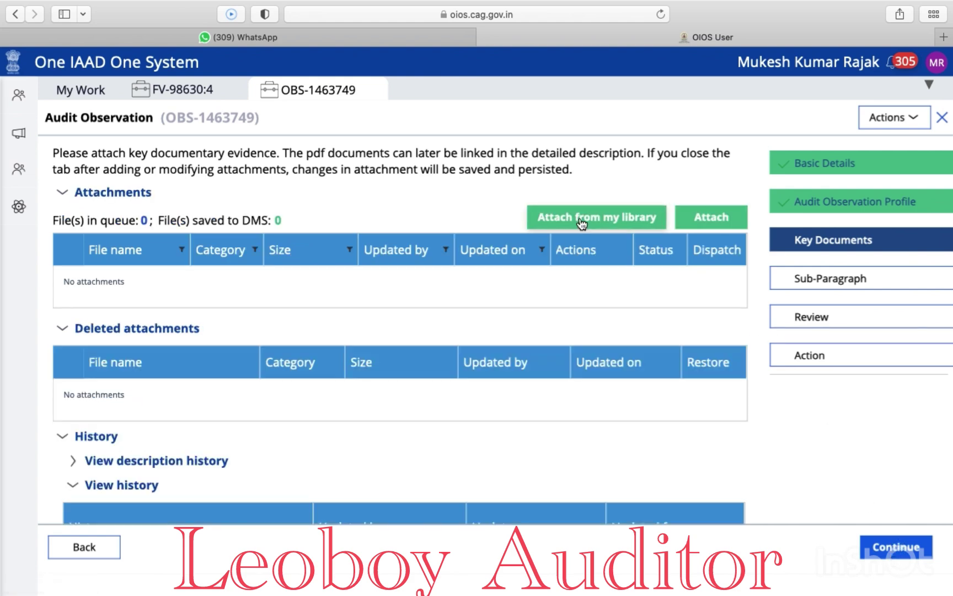
Step: Dismiss the Attach file(s) upload dialog and bring up Attach from my library instead
{"action": "left_click", "coordinate": [712, 218]}
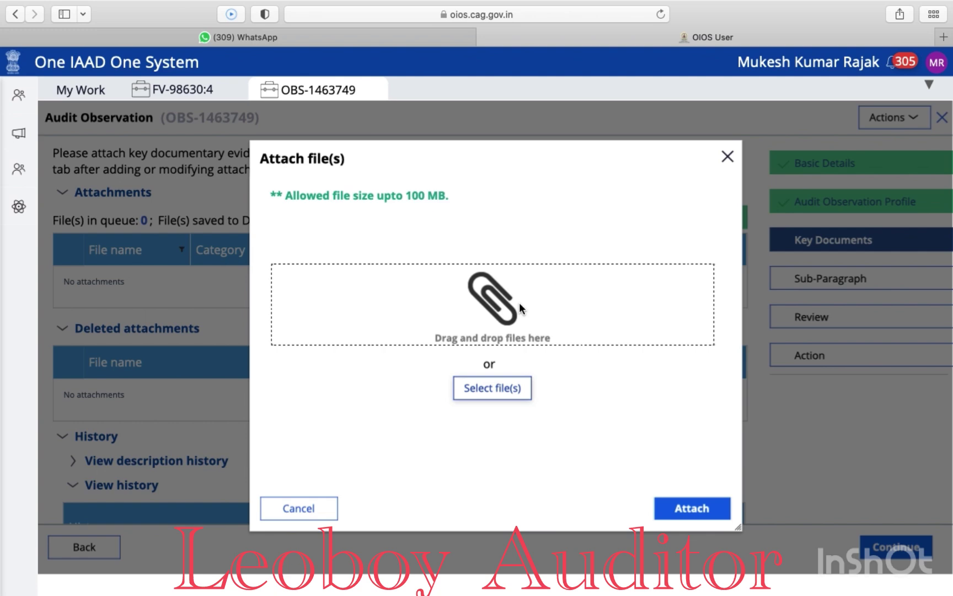
{"action": "left_click", "coordinate": [727, 156]}
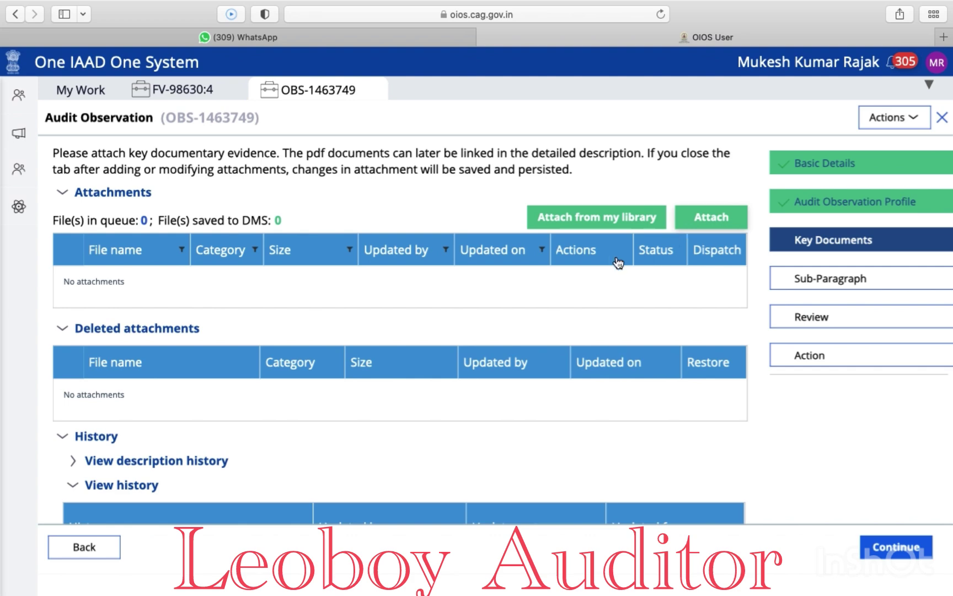
{"action": "left_click", "coordinate": [599, 222]}
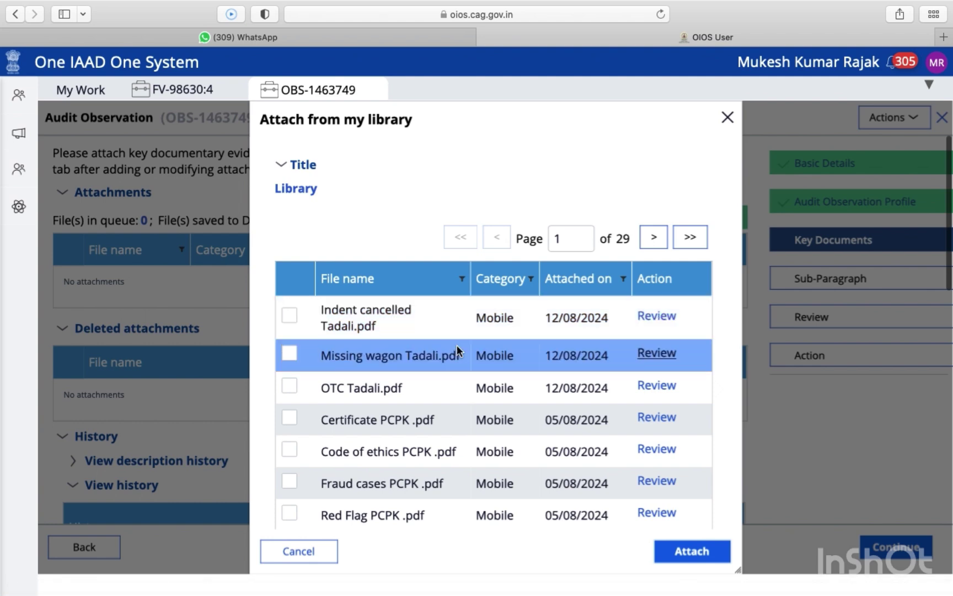
Step: Select OTC Tadali.pdf in the library and attach it to the observation
{"action": "left_click", "coordinate": [290, 386]}
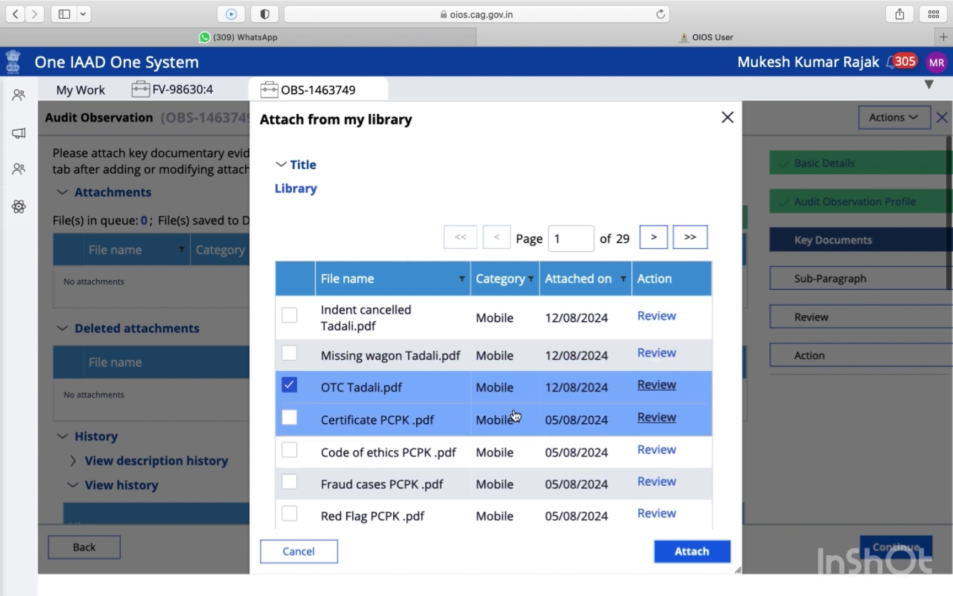
{"action": "left_click", "coordinate": [697, 554]}
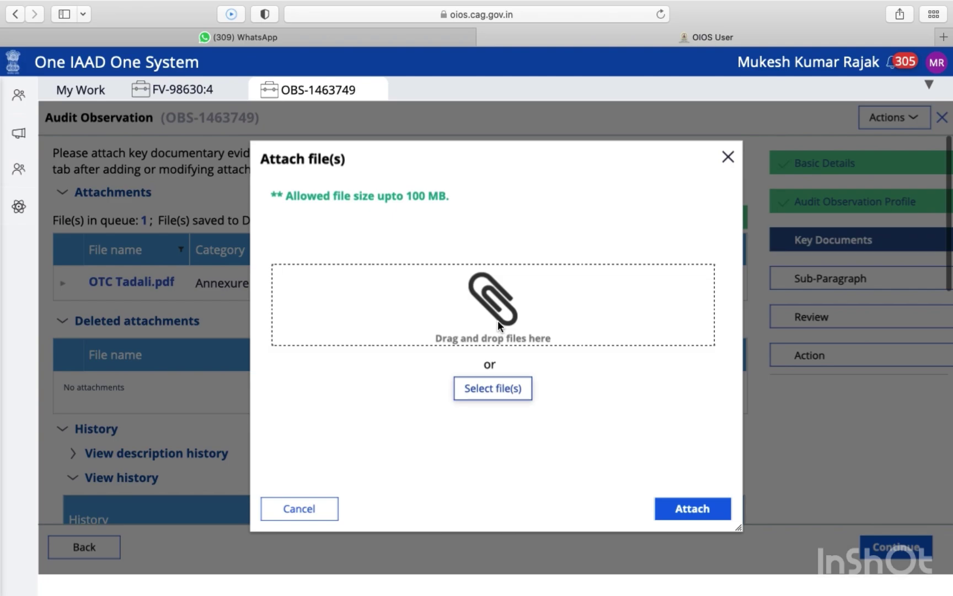
Step: Drag Levy_Terminal_27122018-2.pdf from the desktop into the Attach file(s) drop zone
{"action": "key", "text": "ctrl+Left"}
{"action": "key", "text": "ctrl+Left"}
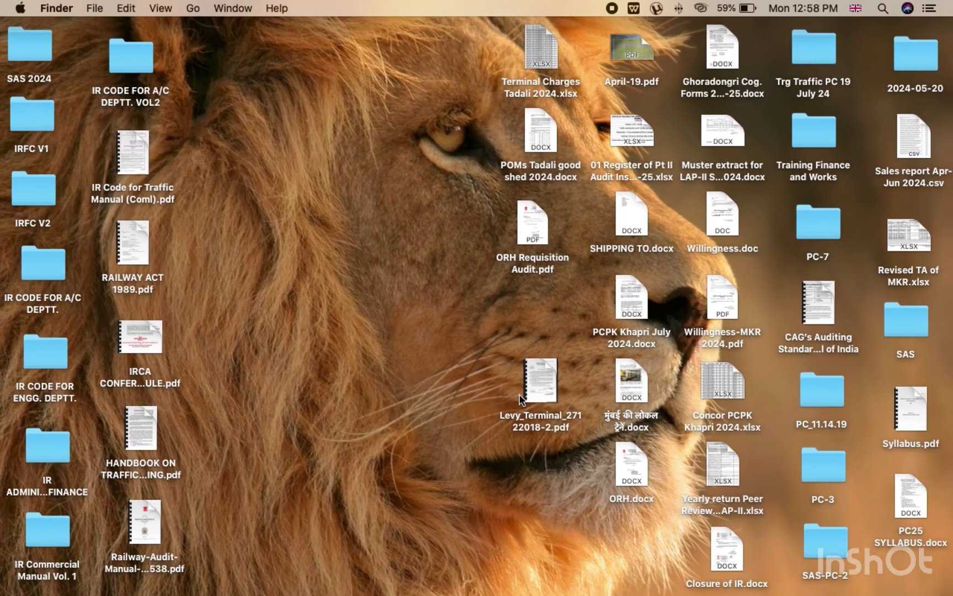
{"action": "left_click_drag", "start_coordinate": [542, 368], "coordinate": [504, 283]}
{"action": "key", "text": "ctrl+Right"}
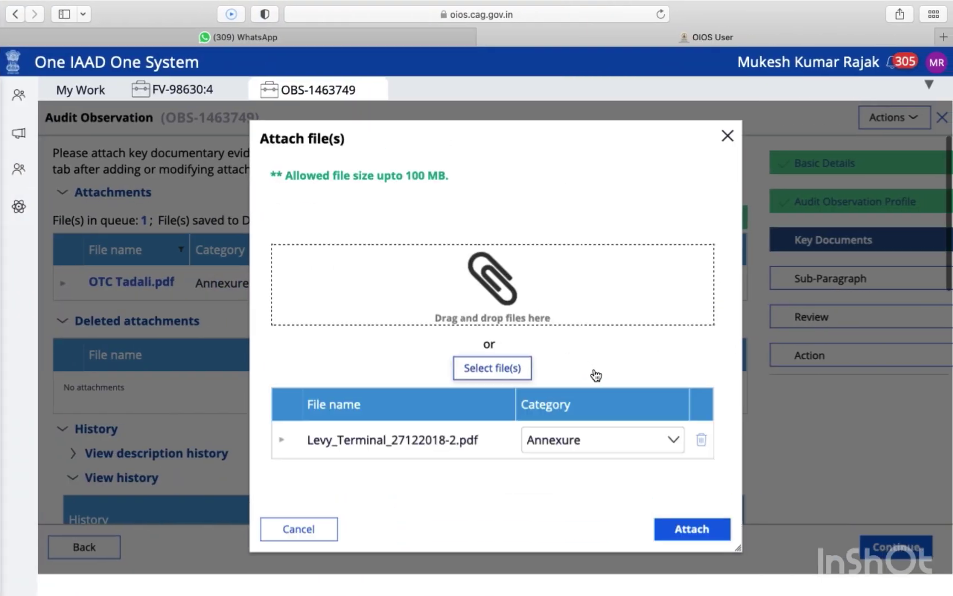
Step: Attach Levy_Terminal_27122018-2.pdf with category Key document and submit the Key Documents step
{"action": "left_click", "coordinate": [607, 436]}
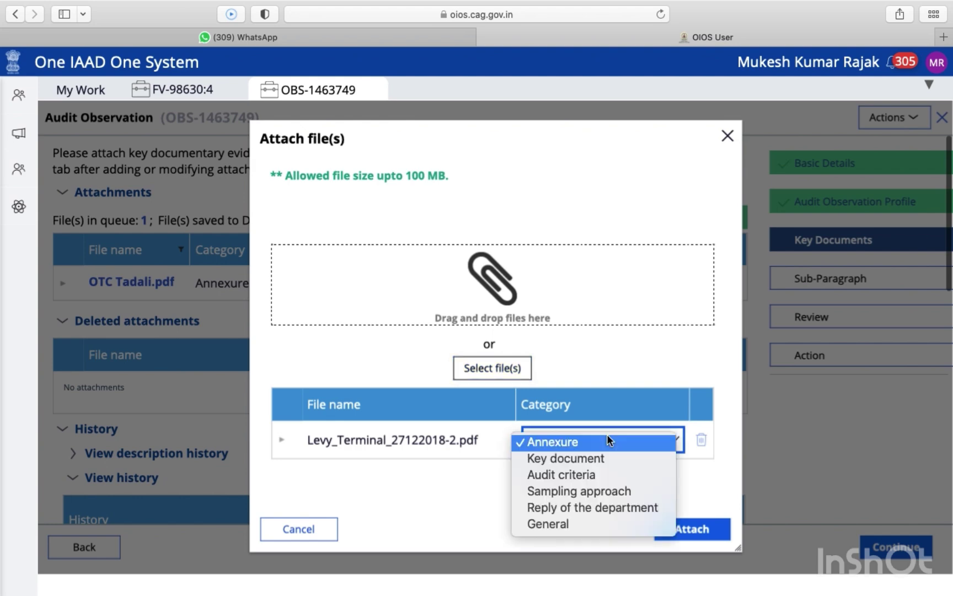
{"action": "left_click", "coordinate": [599, 457]}
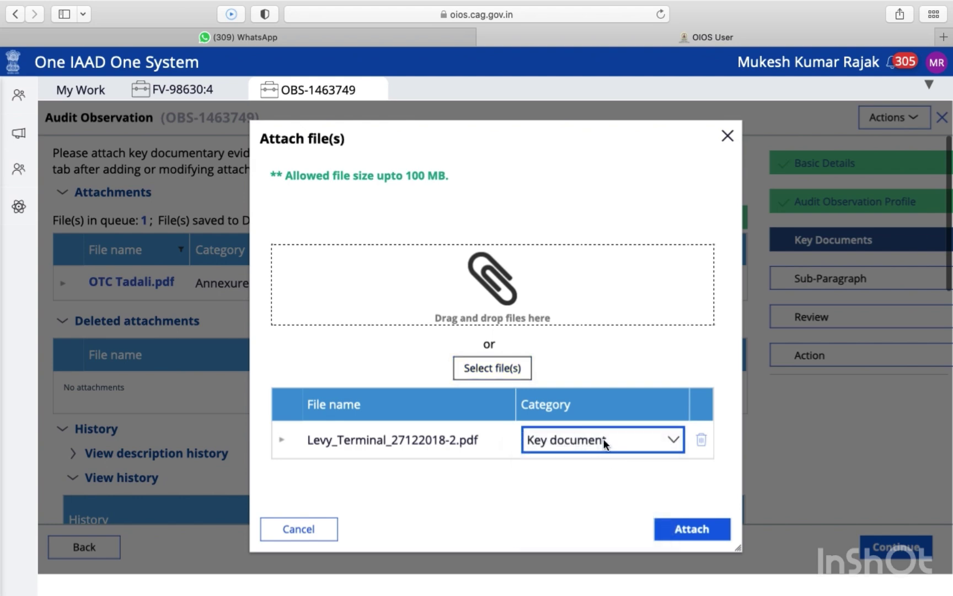
{"action": "left_click", "coordinate": [603, 438]}
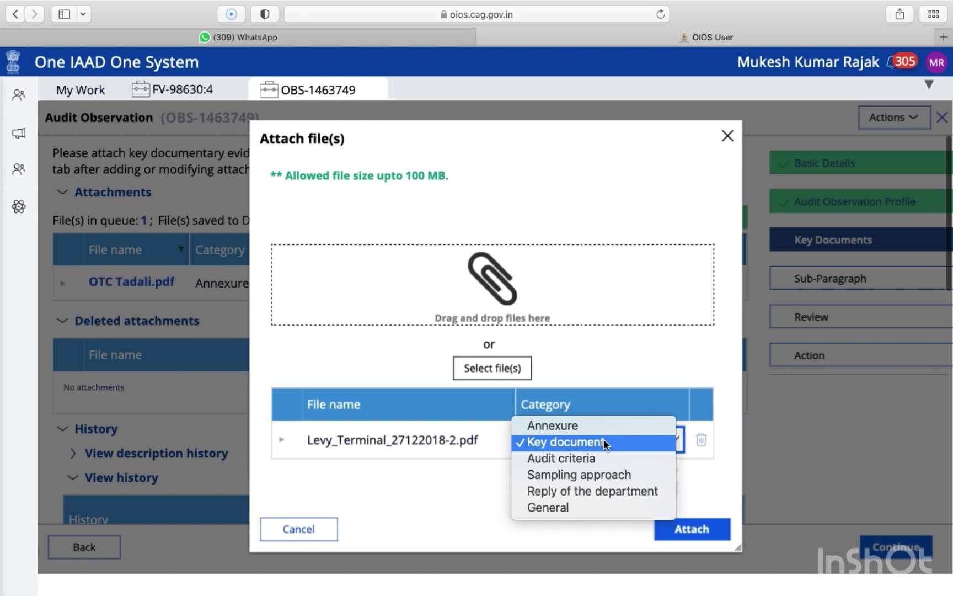
{"action": "left_click", "coordinate": [585, 526]}
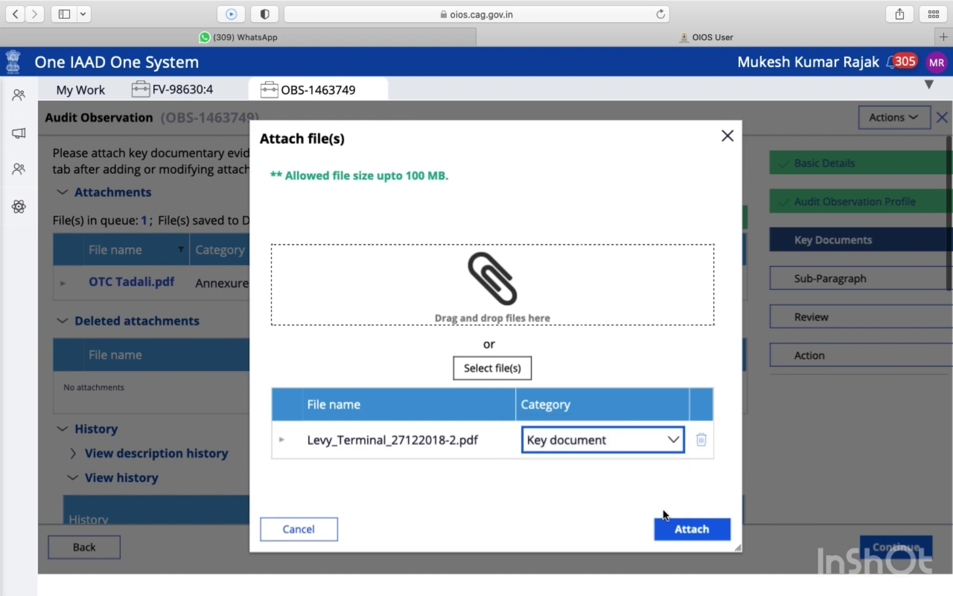
{"action": "left_click", "coordinate": [690, 531]}
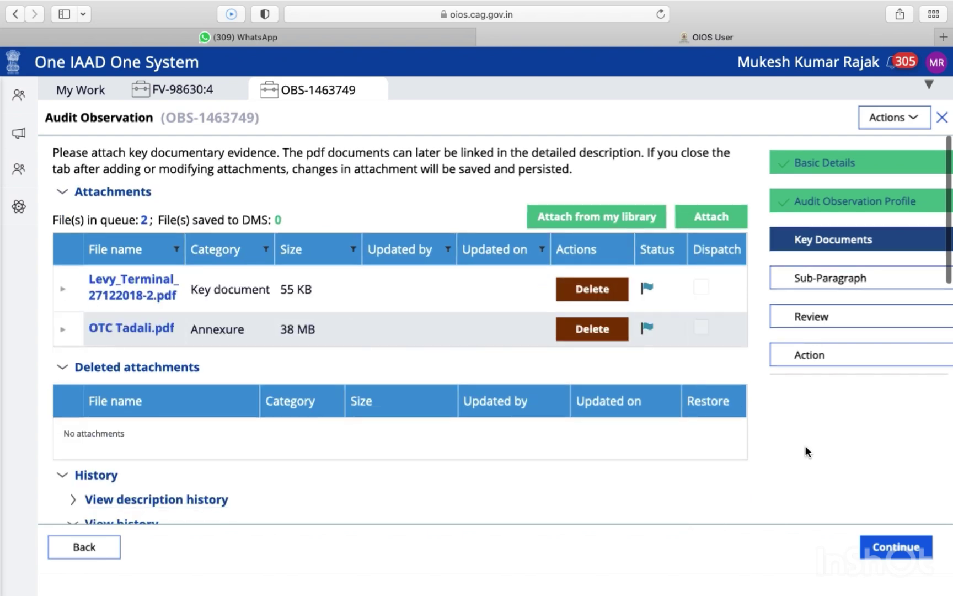
{"action": "left_click", "coordinate": [885, 542]}
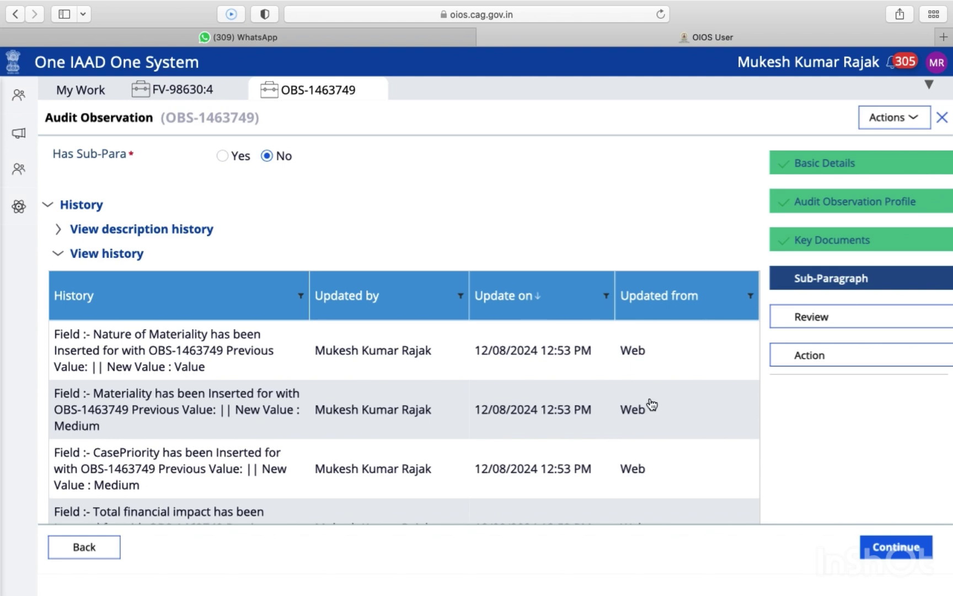
Step: Submit the Sub-Paragraph step unchanged, scan the Review summary, and continue to the Action step
{"action": "left_click", "coordinate": [892, 547]}
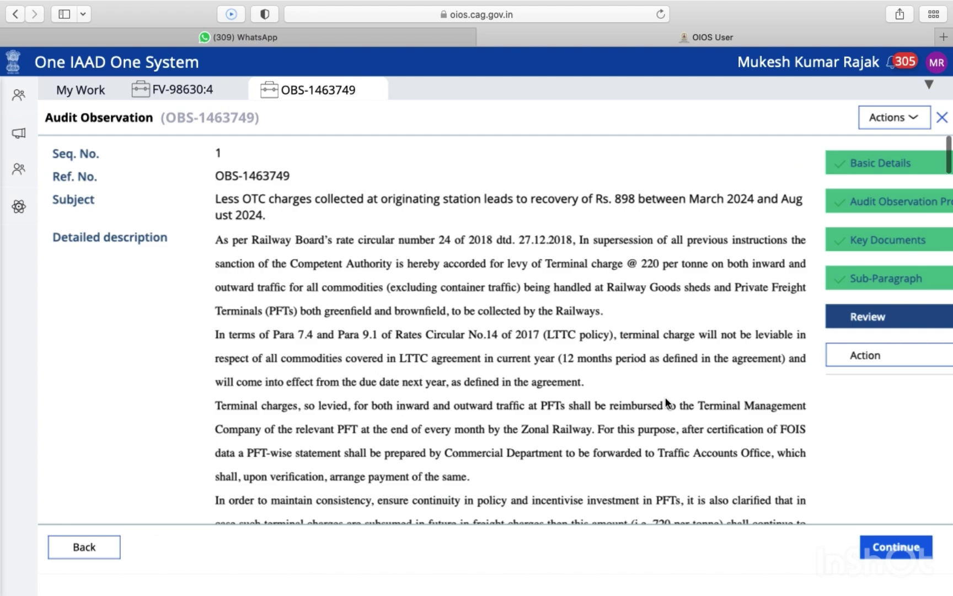
{"action": "scroll", "coordinate": [665, 398], "scroll_direction": "down", "scroll_amount": 15}
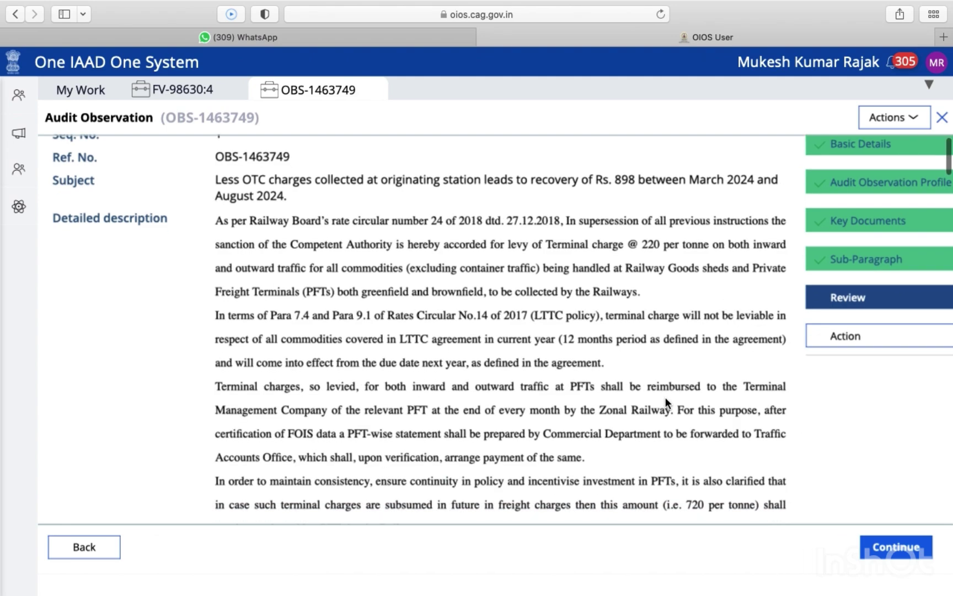
{"action": "scroll", "coordinate": [665, 397], "scroll_direction": "down", "scroll_amount": 18}
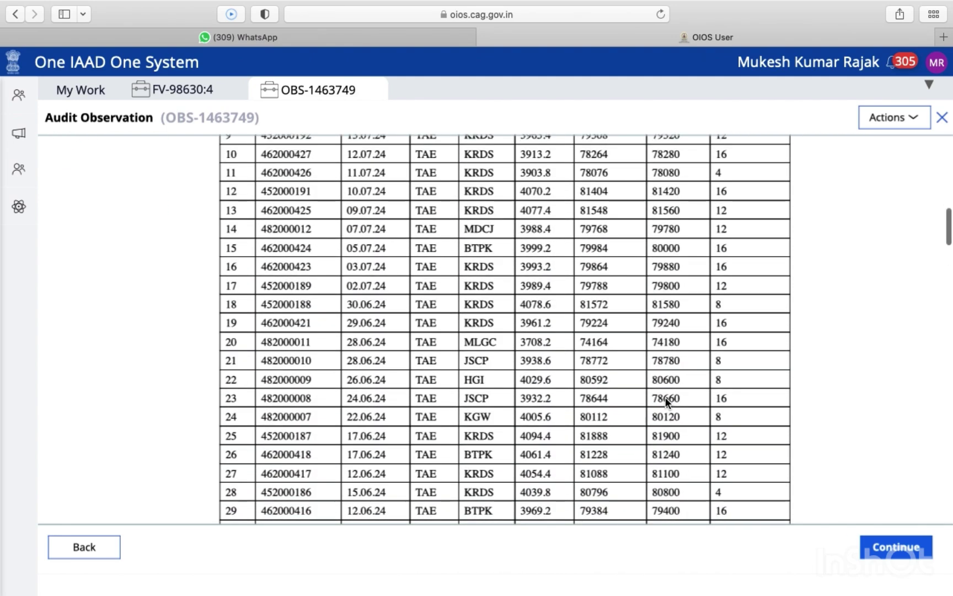
{"action": "scroll", "coordinate": [666, 397], "scroll_direction": "down", "scroll_amount": 12}
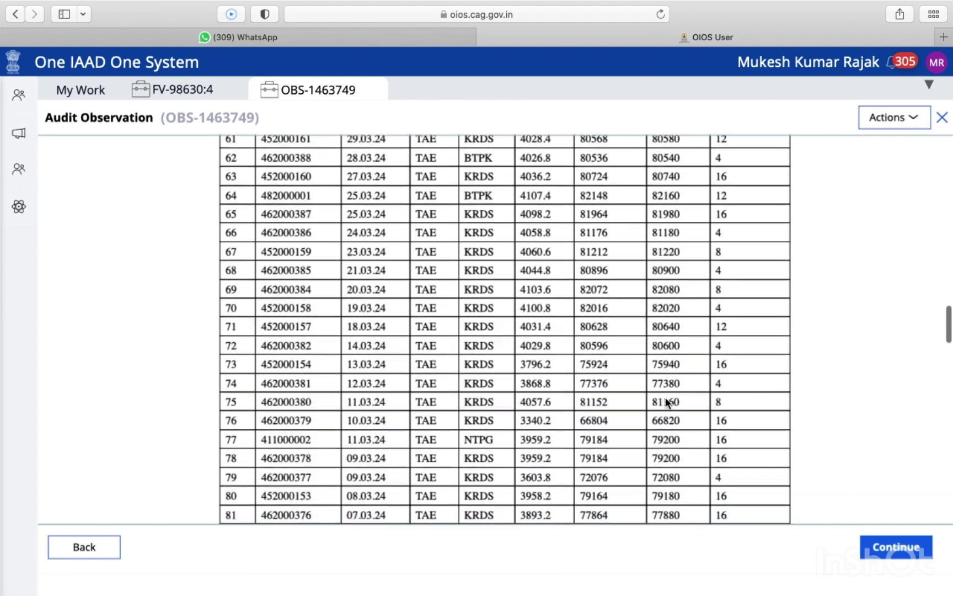
{"action": "scroll", "coordinate": [665, 398], "scroll_direction": "up", "scroll_amount": 3}
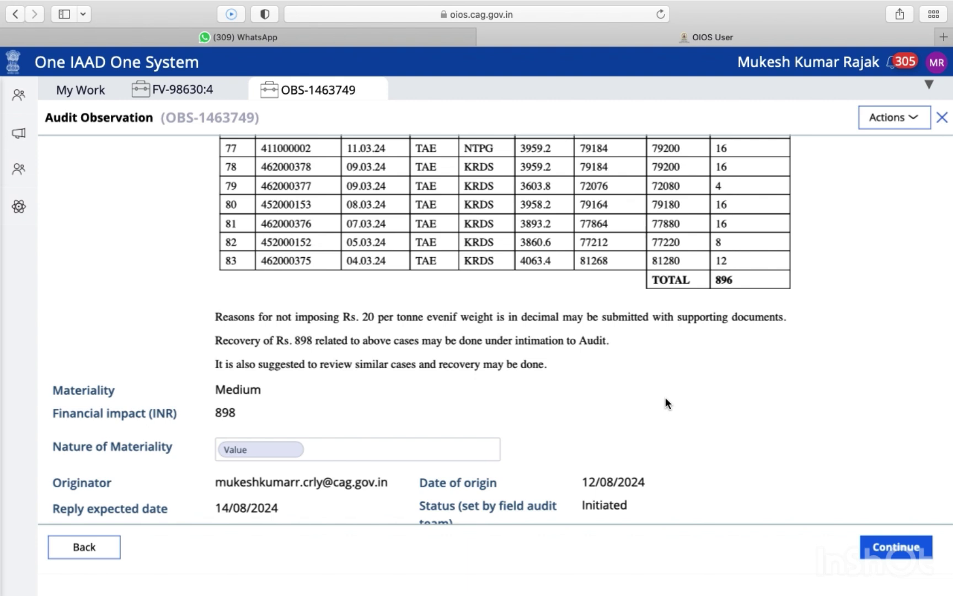
{"action": "scroll", "coordinate": [665, 398], "scroll_direction": "down", "scroll_amount": 10}
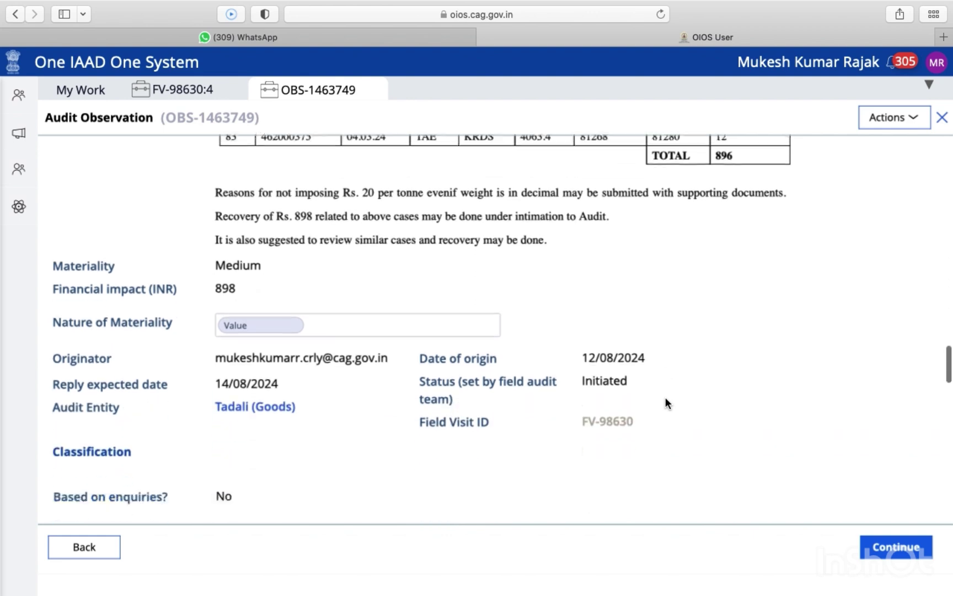
{"action": "scroll", "coordinate": [665, 398], "scroll_direction": "up", "scroll_amount": 4}
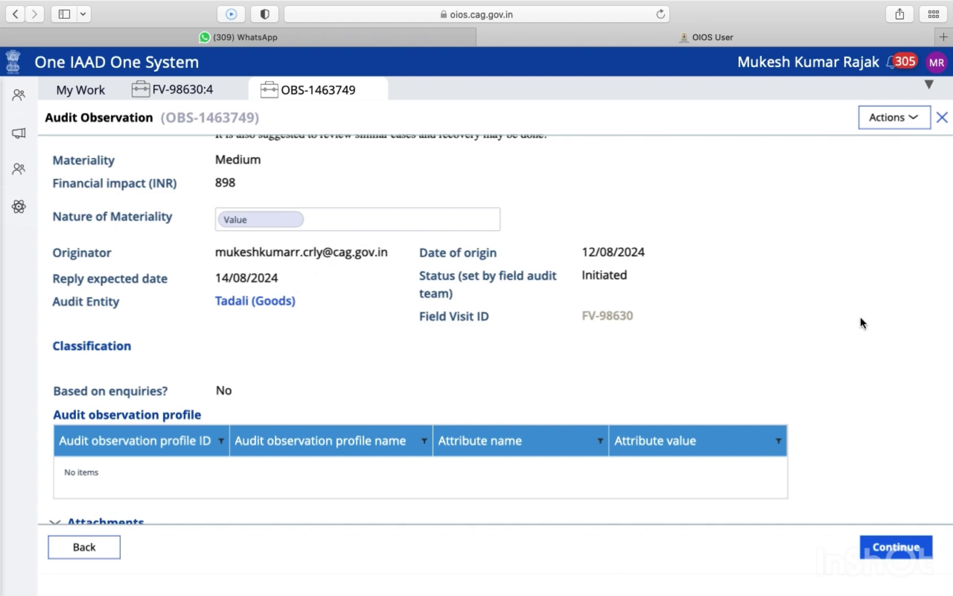
{"action": "scroll", "coordinate": [860, 320], "scroll_direction": "up", "scroll_amount": 10}
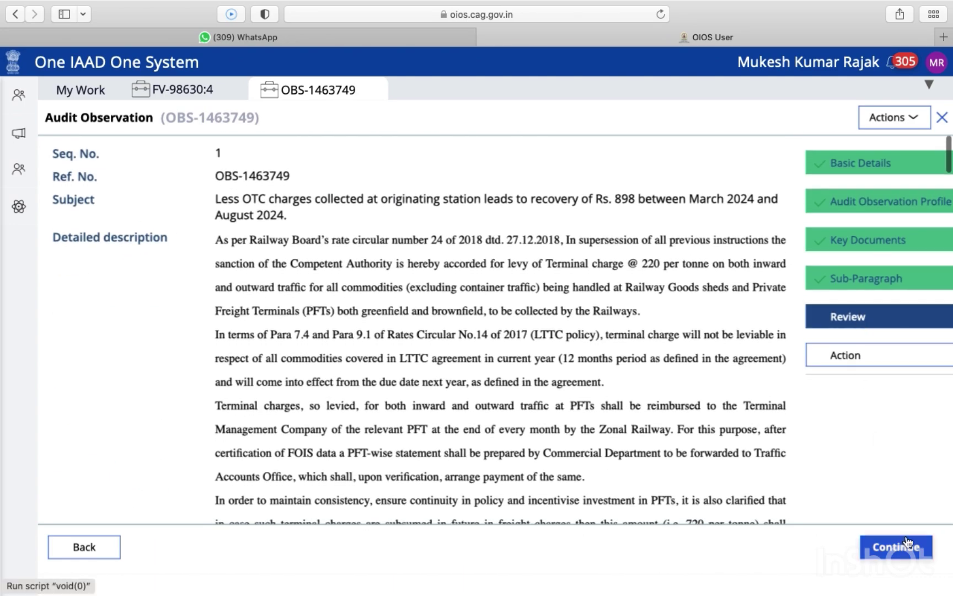
{"action": "left_click", "coordinate": [901, 547]}
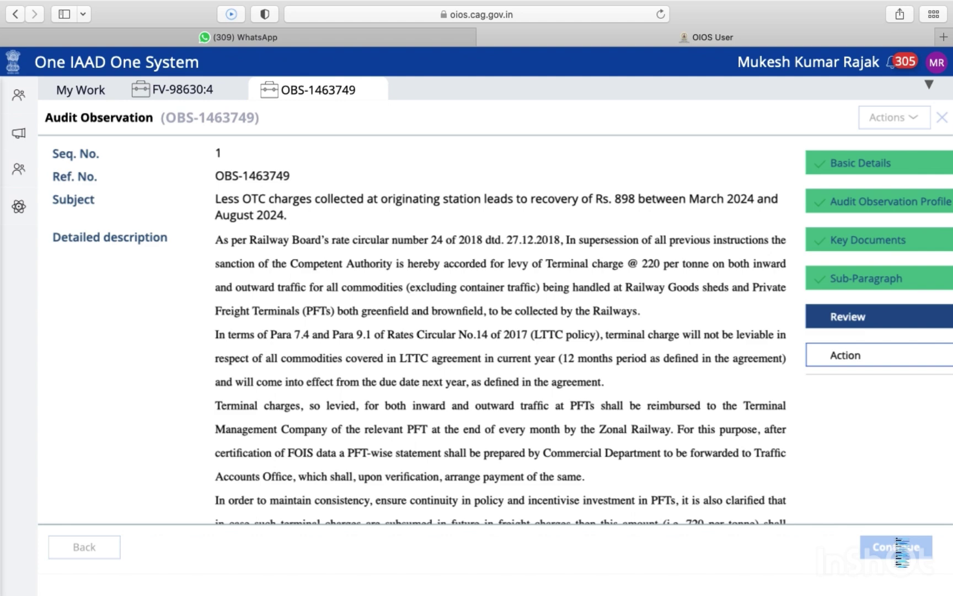
Step: Set the next action to Issue, leaving the noting as 'Forwarded Please'
{"action": "left_click", "coordinate": [392, 315]}
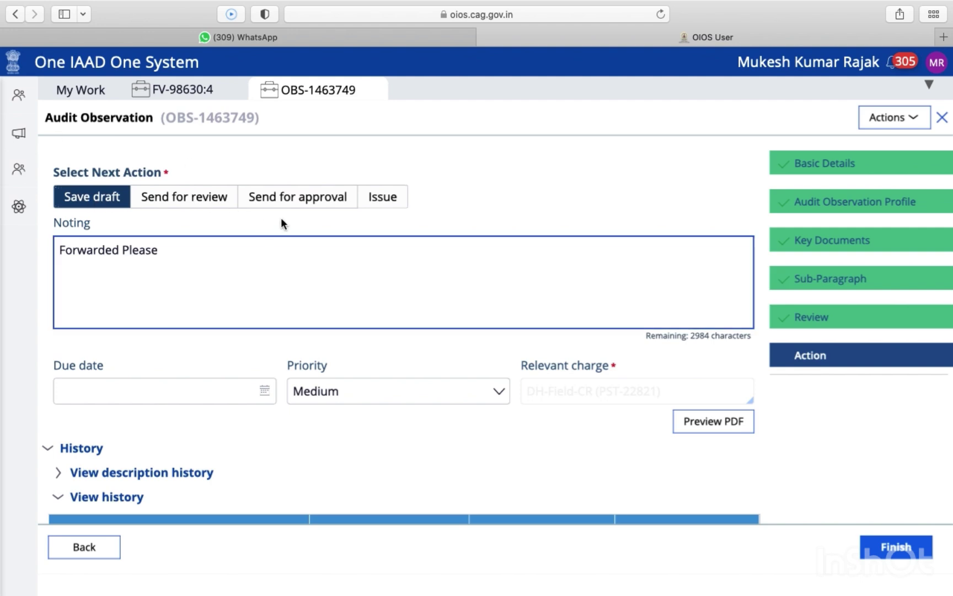
{"action": "left_click", "coordinate": [192, 198]}
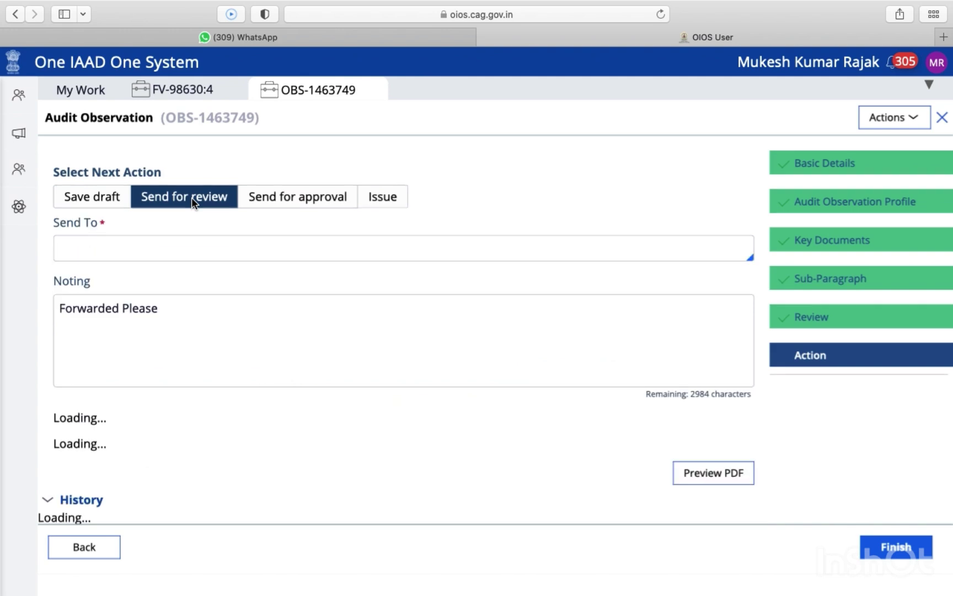
{"action": "left_click", "coordinate": [203, 253]}
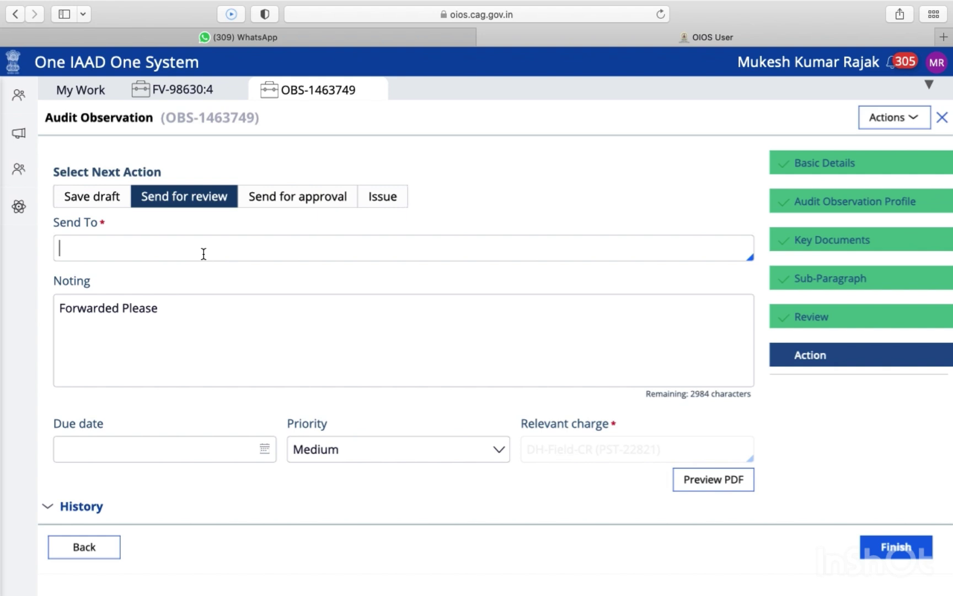
{"action": "left_click", "coordinate": [309, 197]}
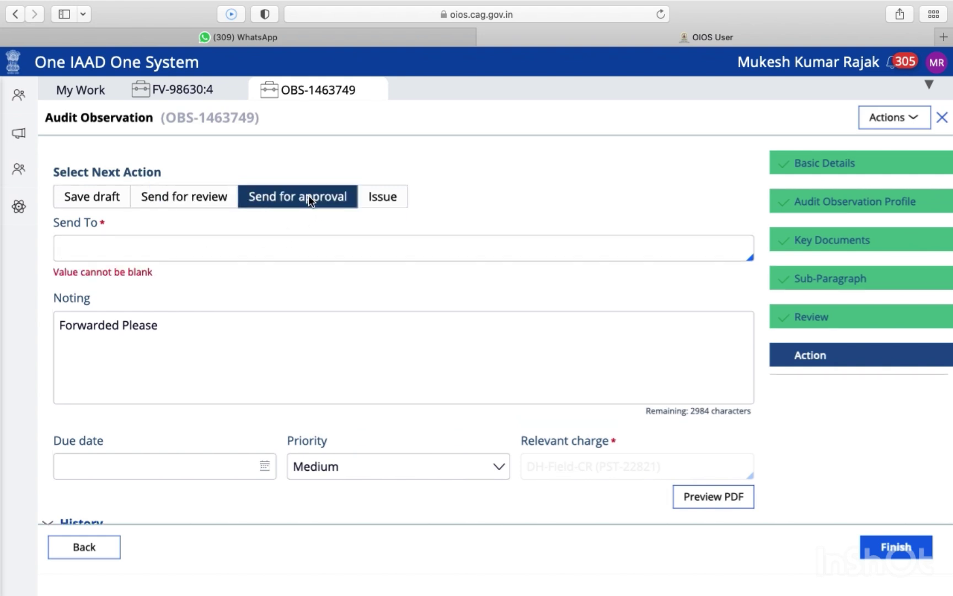
{"action": "left_click", "coordinate": [302, 247]}
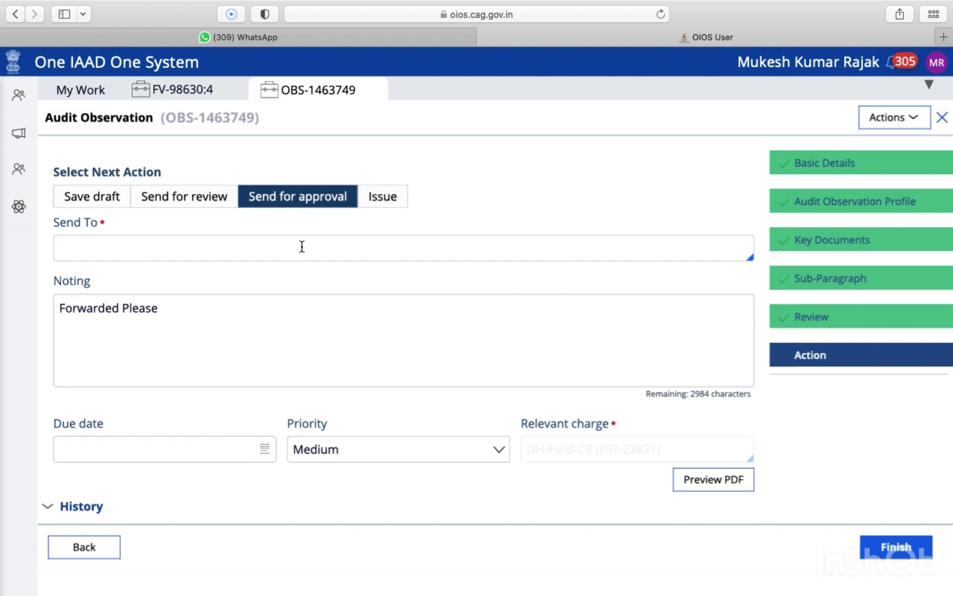
{"action": "triple_click", "coordinate": [240, 323]}
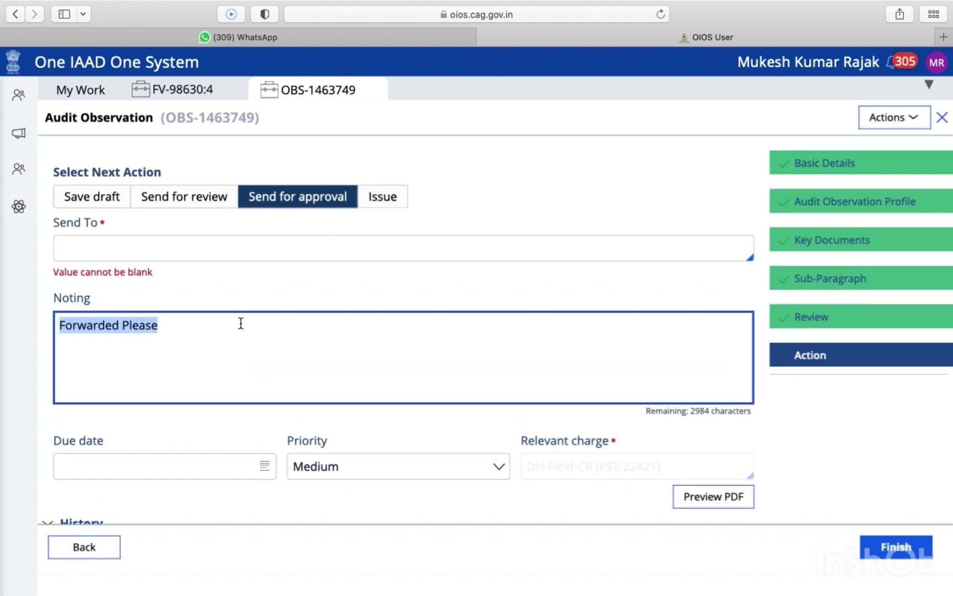
{"action": "left_click", "coordinate": [473, 181]}
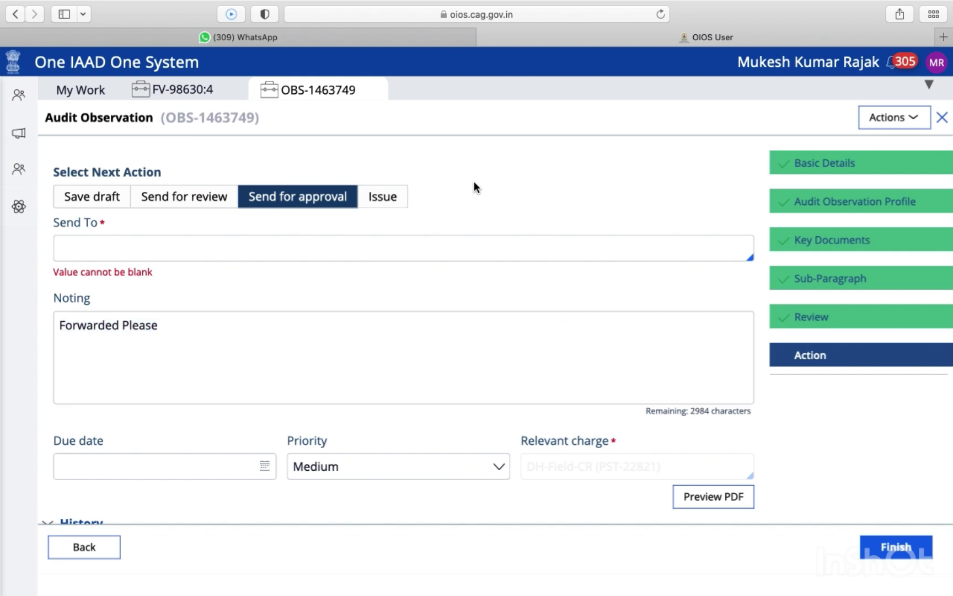
{"action": "left_click", "coordinate": [385, 196]}
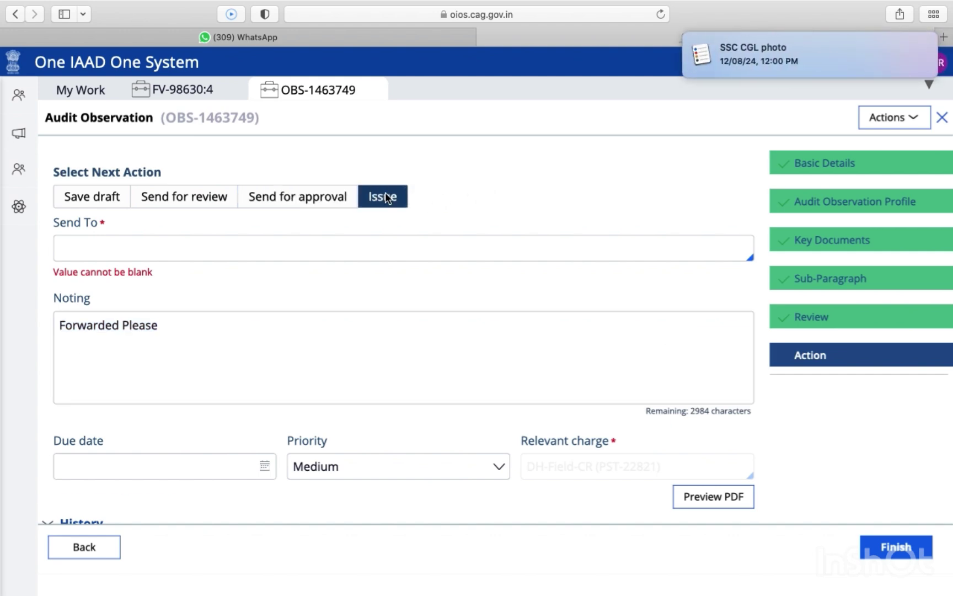
Step: Dismiss the reminder notification on the Action step
{"action": "mouse_move", "coordinate": [919, 72]}
{"action": "left_click", "coordinate": [915, 42]}
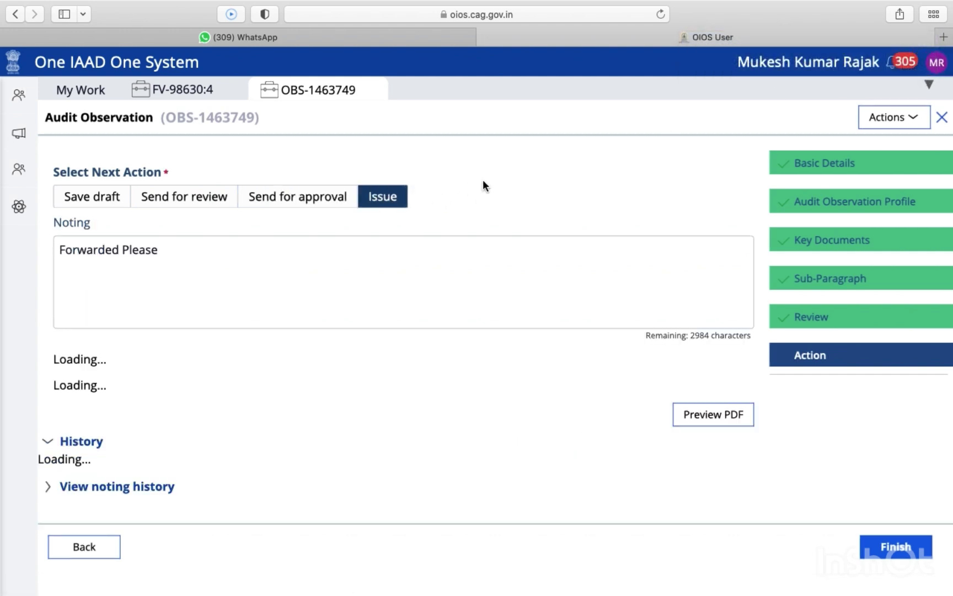
{"action": "left_click", "coordinate": [204, 279]}
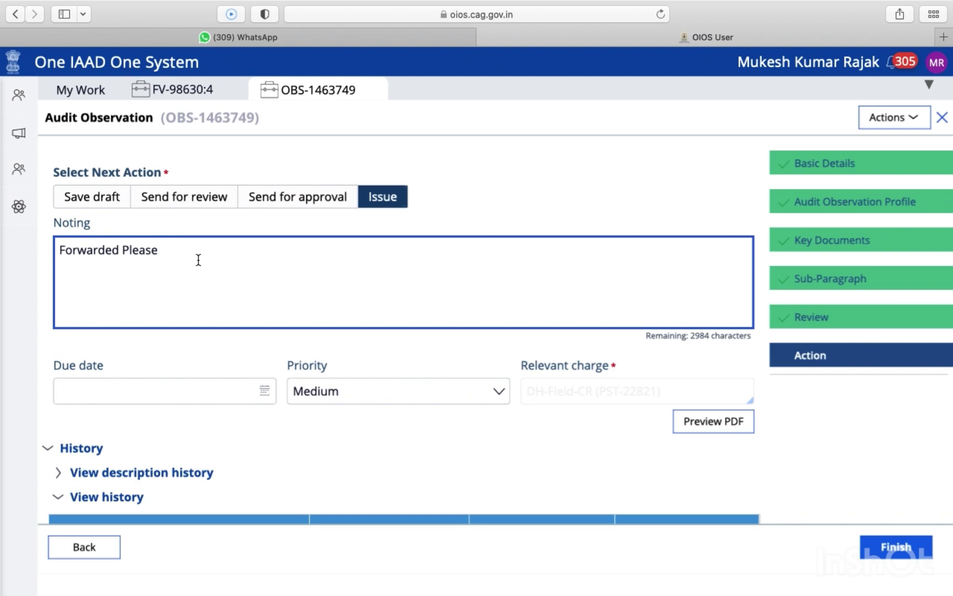
Step: Set the observation's due date to 14 August 2024 using the calendar
{"action": "scroll", "coordinate": [198, 260], "scroll_direction": "down", "scroll_amount": 3}
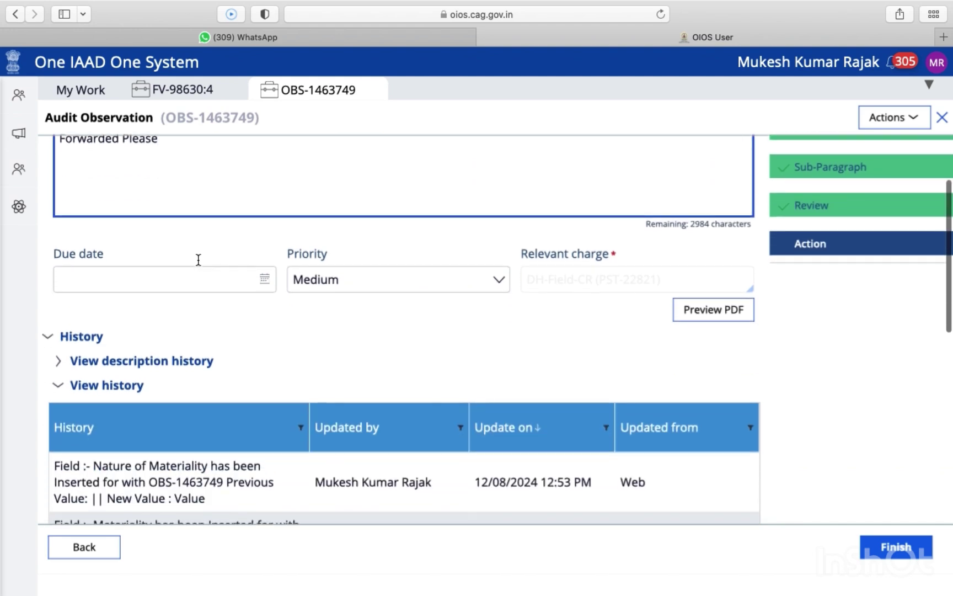
{"action": "left_click", "coordinate": [266, 283]}
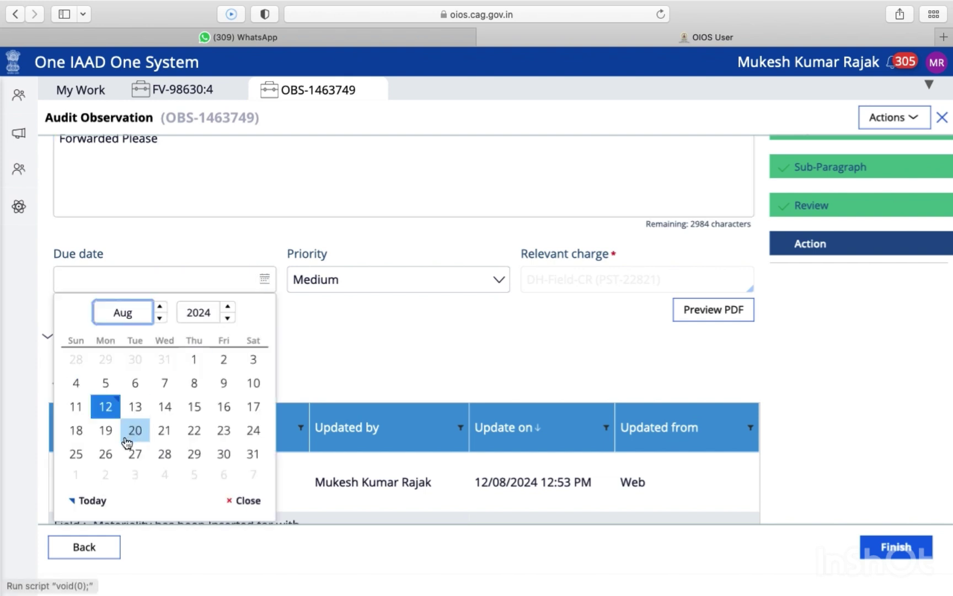
{"action": "left_click", "coordinate": [164, 408]}
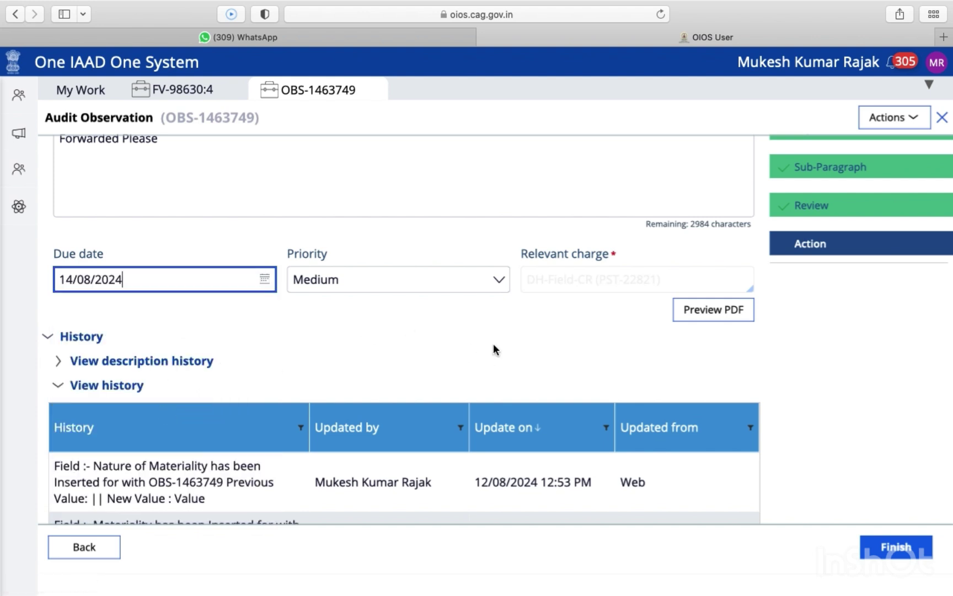
{"action": "left_click", "coordinate": [837, 411]}
{"action": "scroll", "coordinate": [837, 411], "scroll_direction": "up", "scroll_amount": 3}
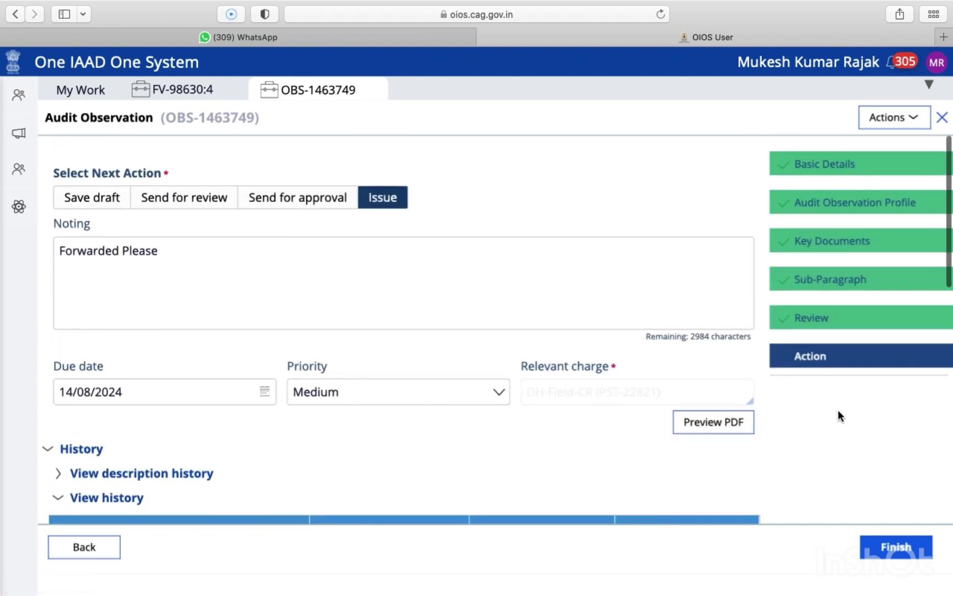